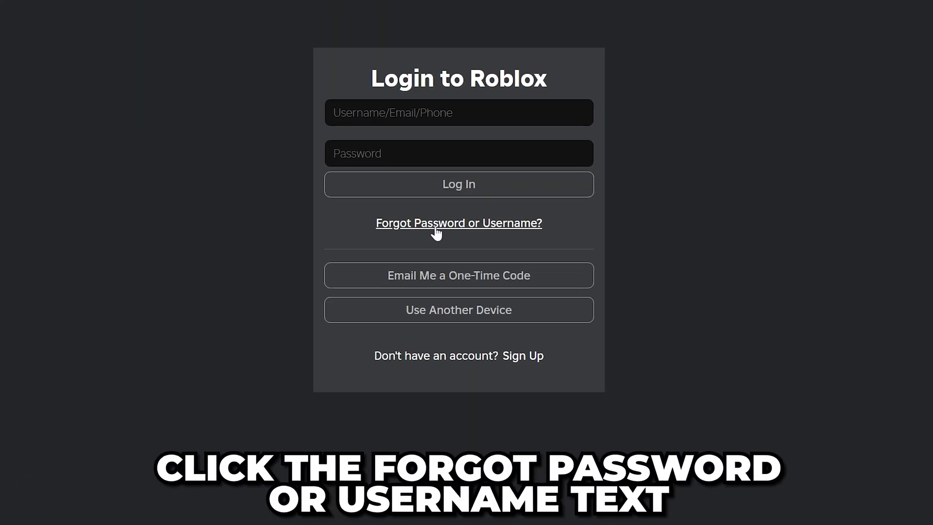
Open the Forgot Password or Username page and look at the phone-number reset option
left_click(480, 235)
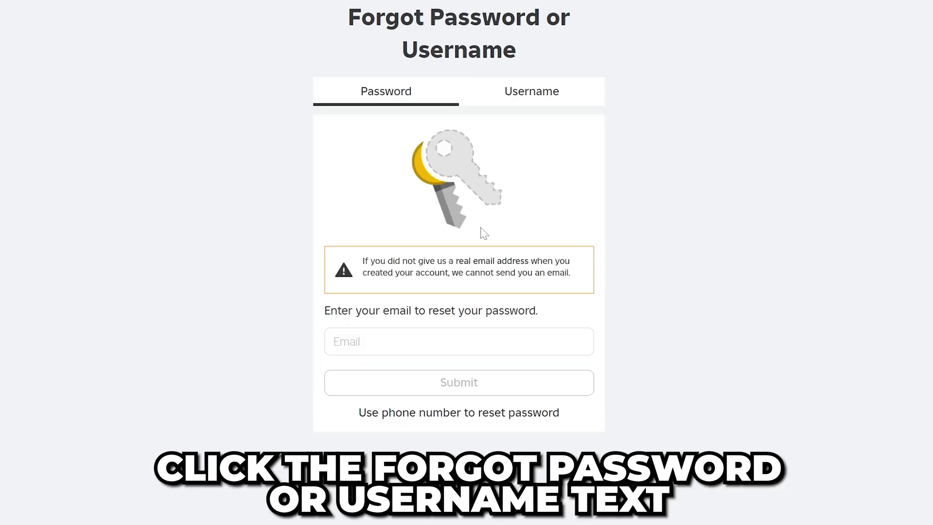
left_click(460, 408)
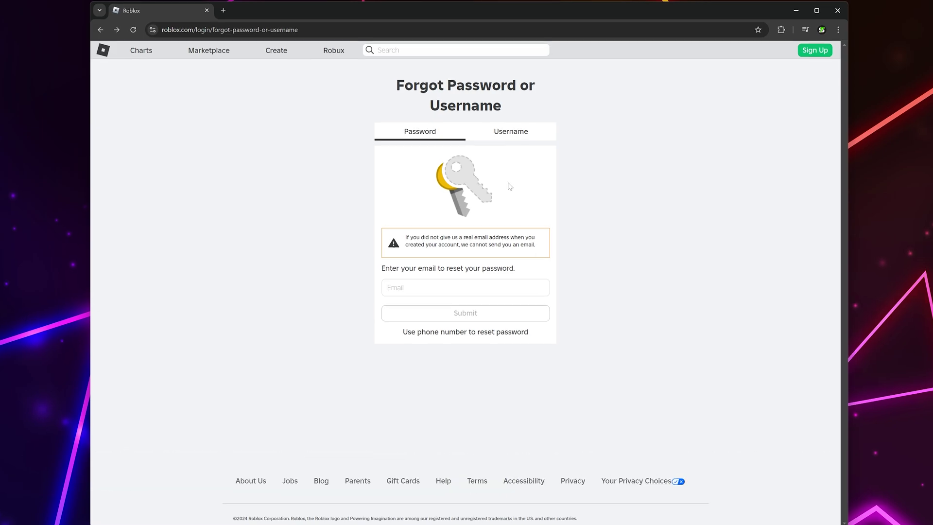
Load the Roblox support page at roblox.com/support from the address bar
key("ctrl+l")
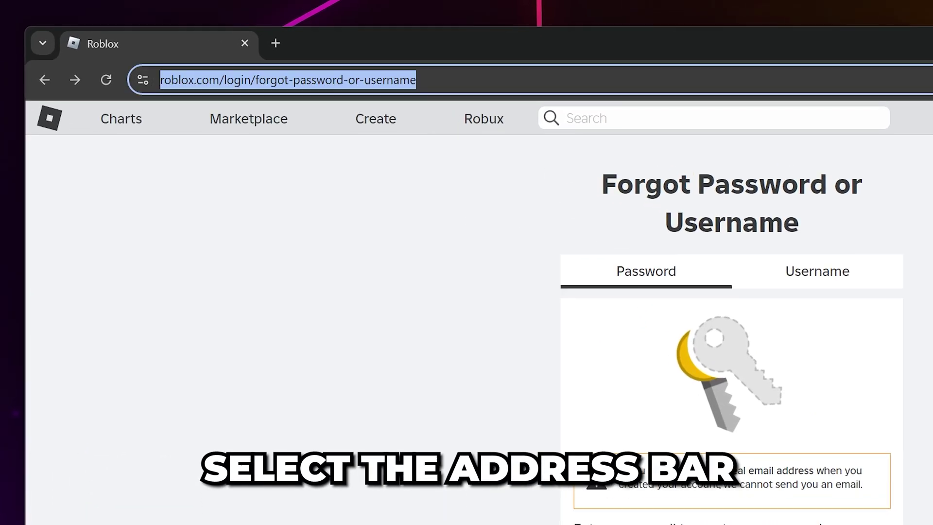
key("BackSpace")
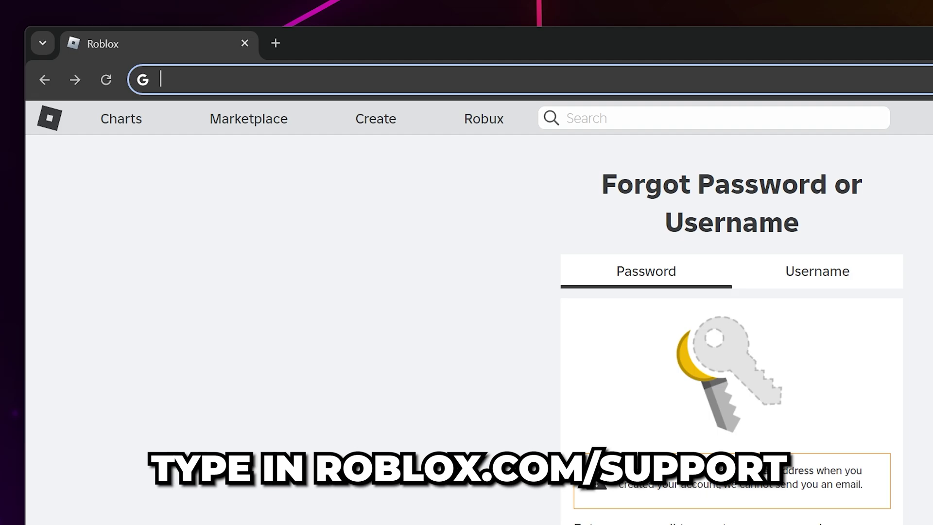
type("https://www.roblox.com/support")
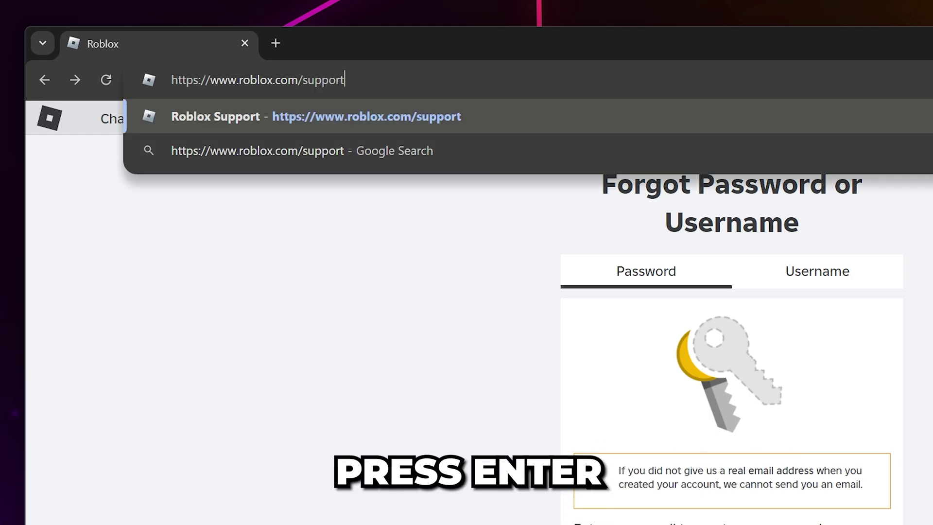
key("Return")
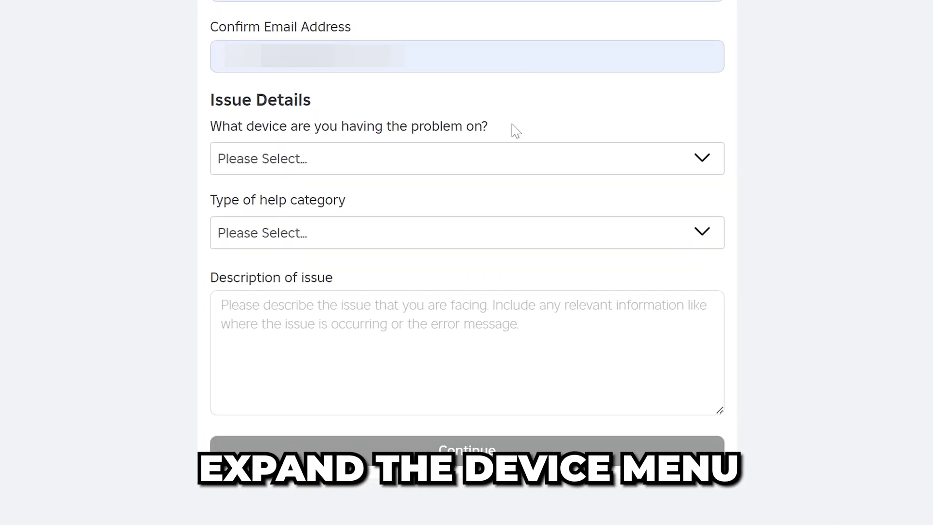
Set device to PC, category to Account Hacked or Can't Log in, subcategory Forgot Password
left_click(504, 154)
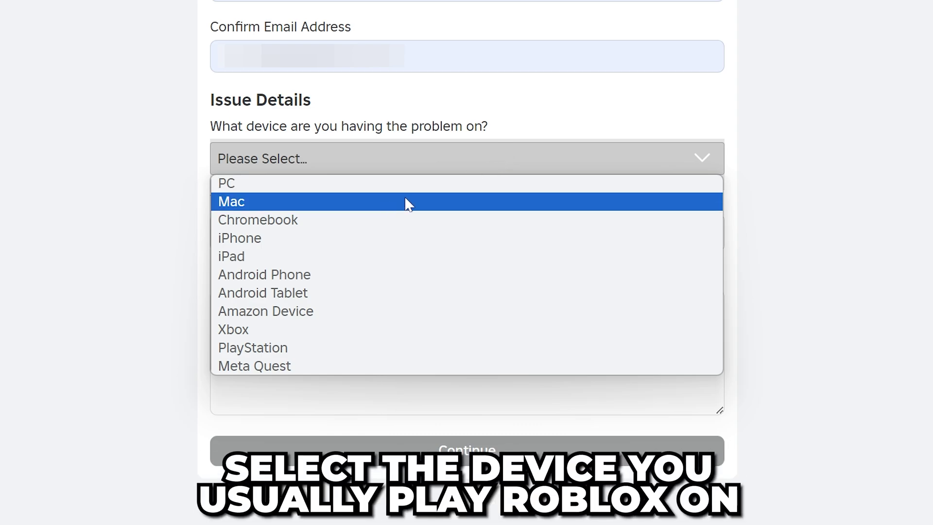
left_click(238, 187)
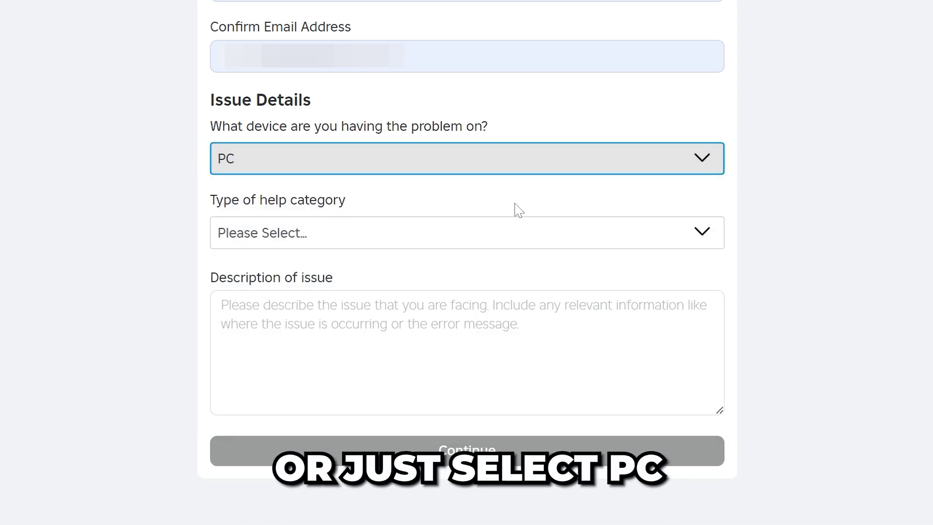
left_click(395, 230)
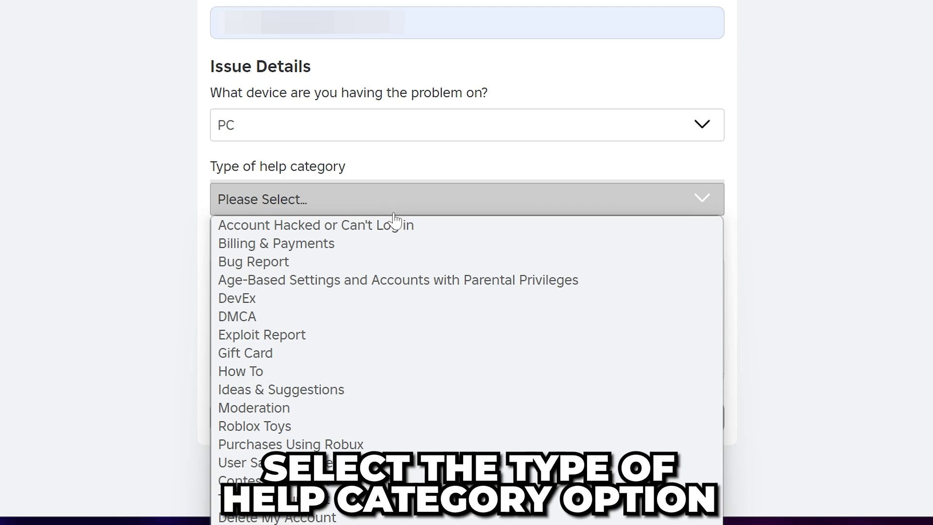
left_click(282, 229)
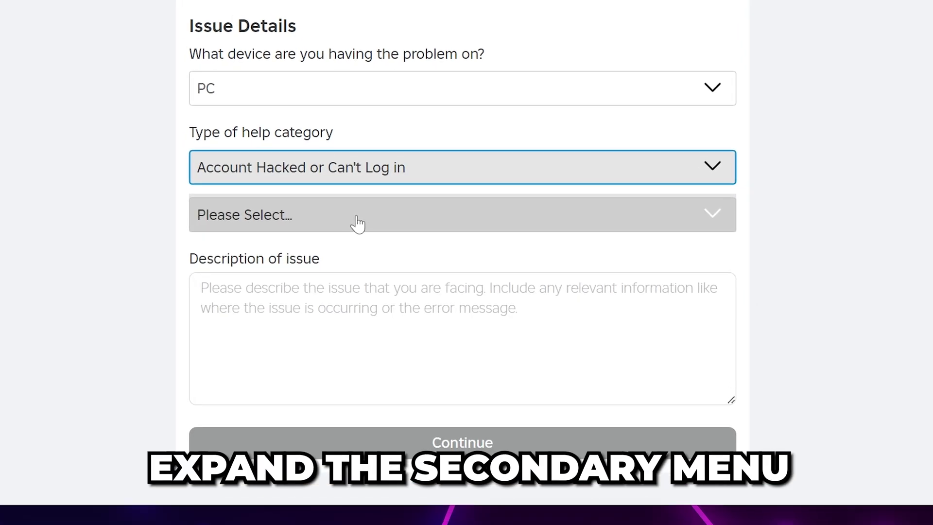
left_click(357, 223)
key("Down")
key("Down")
key("Down")
key("Down")
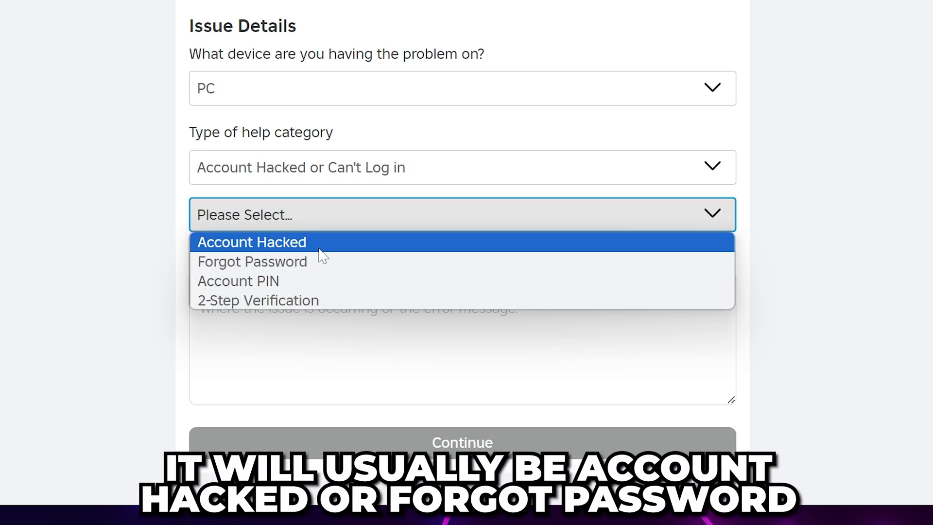
left_click(243, 263)
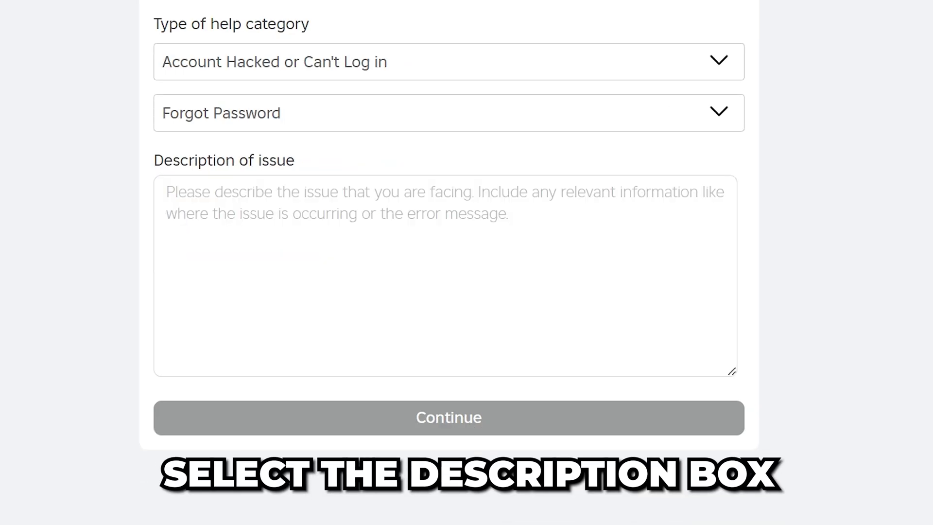
Paste the recovery explanation and highlight the forgotten-password and last-login sentences
left_click(167, 192)
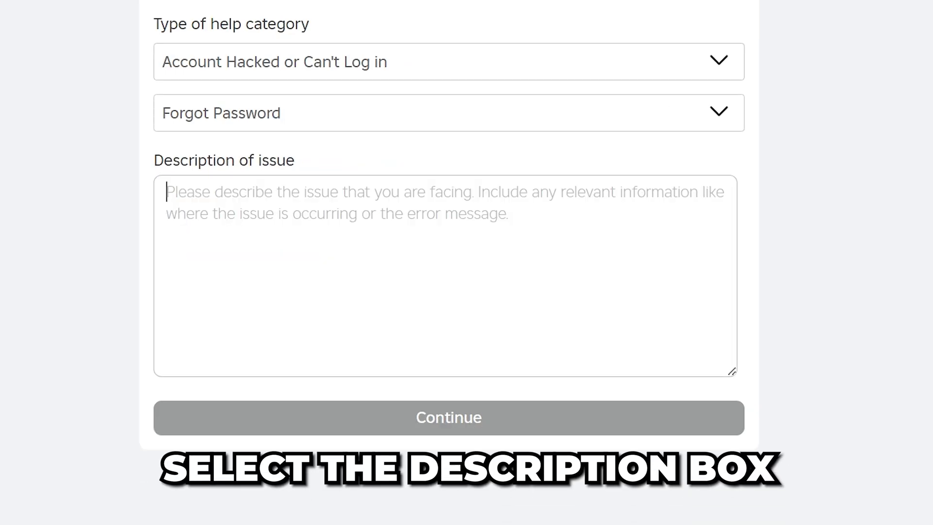
key("ctrl+v")
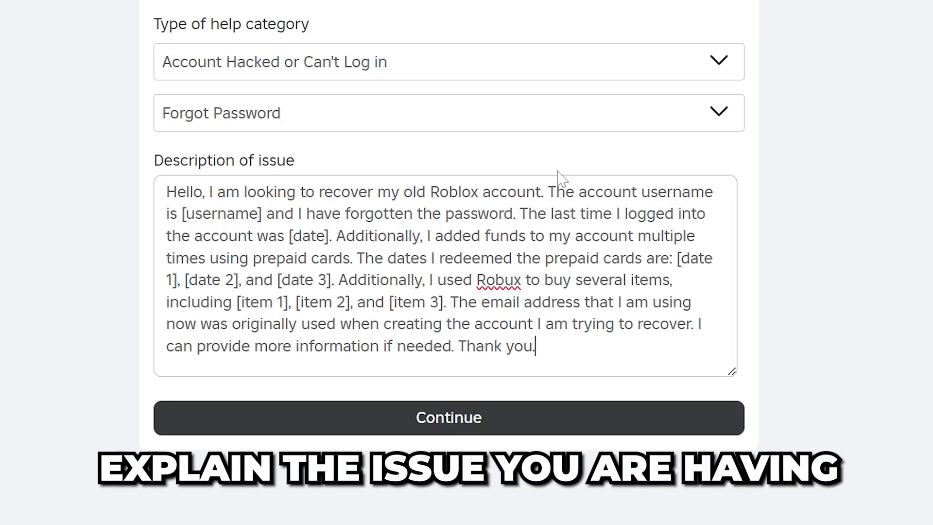
left_click_drag(548, 192, 516, 214)
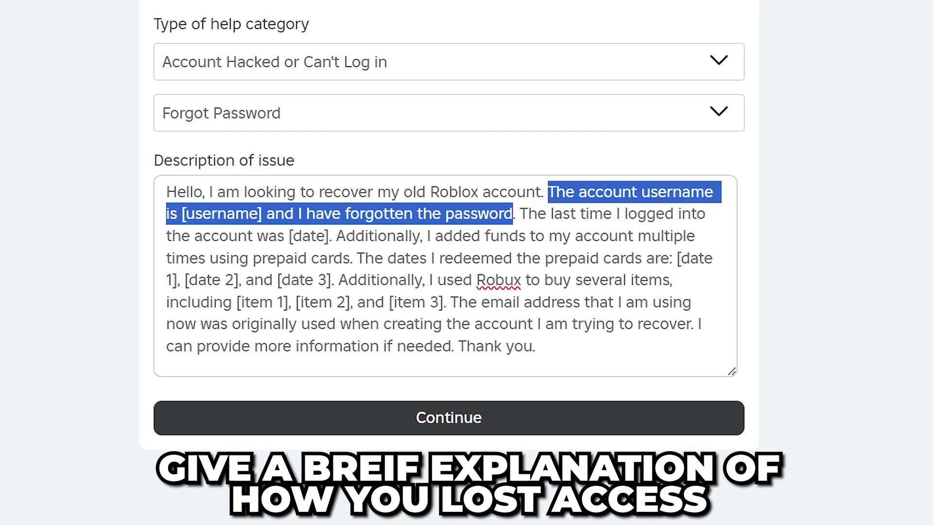
left_click_drag(519, 214, 335, 236)
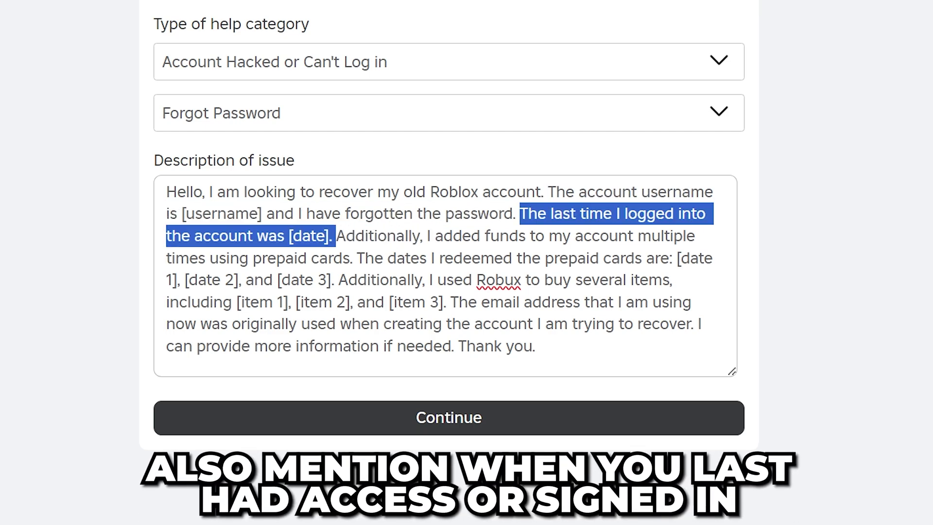
Highlight the prepaid card funds and purchase-dates sentences, then clear the selection
left_click(335, 236)
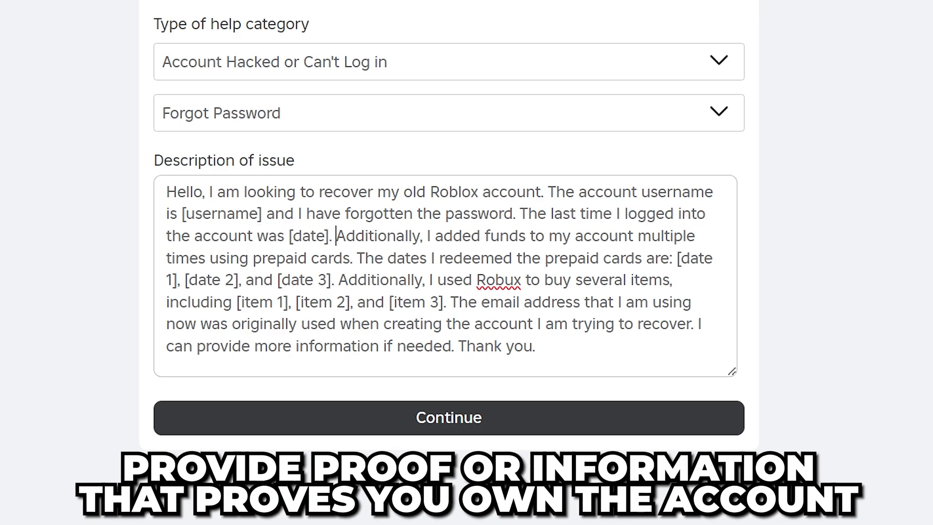
left_click_drag(336, 236, 357, 258)
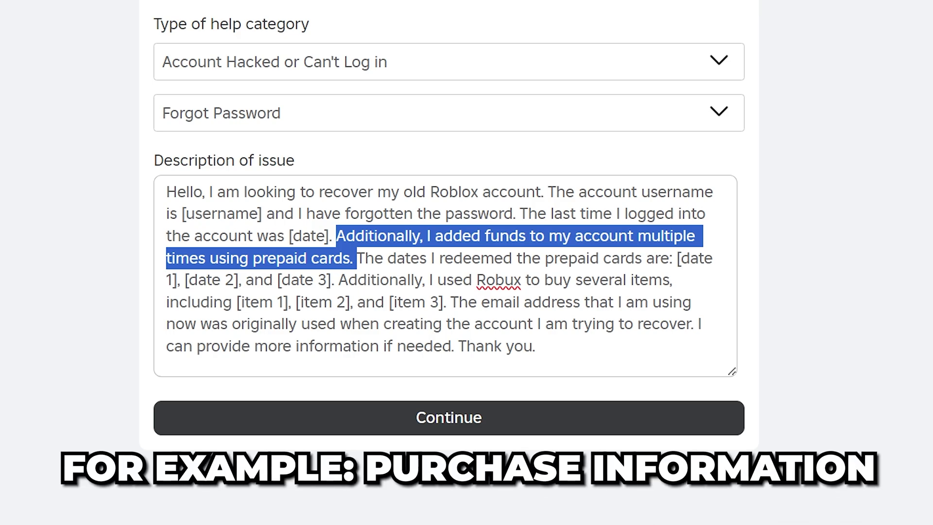
left_click(356, 258)
left_click_drag(356, 258, 694, 323)
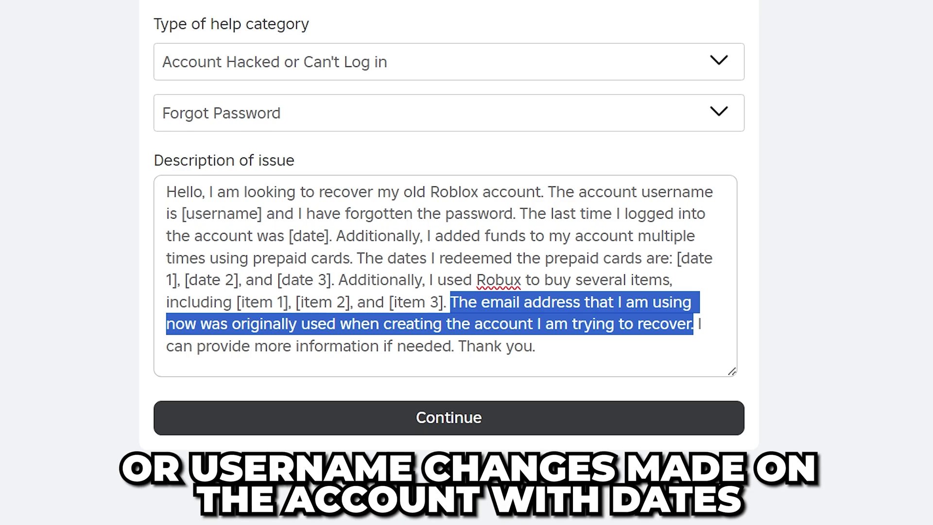
left_click(535, 346)
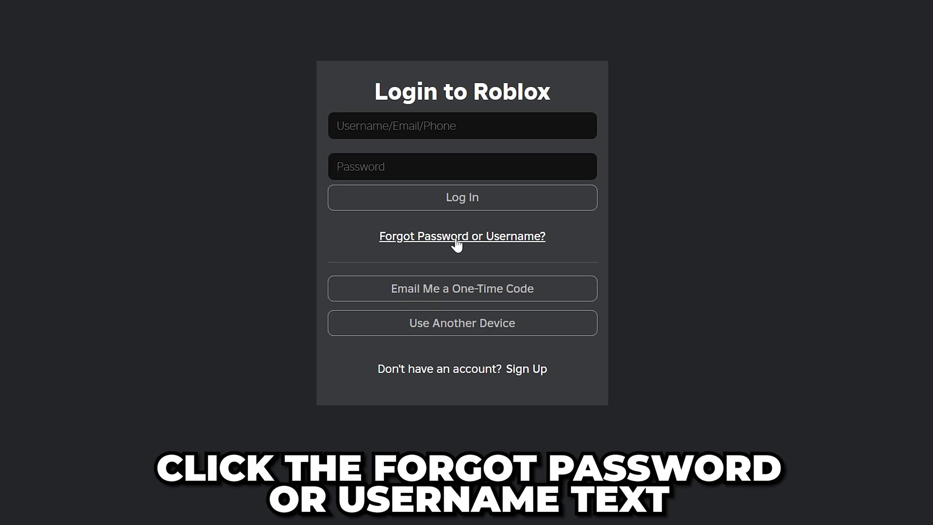
Request a password reset by submitting the account's linked email address
left_click(506, 237)
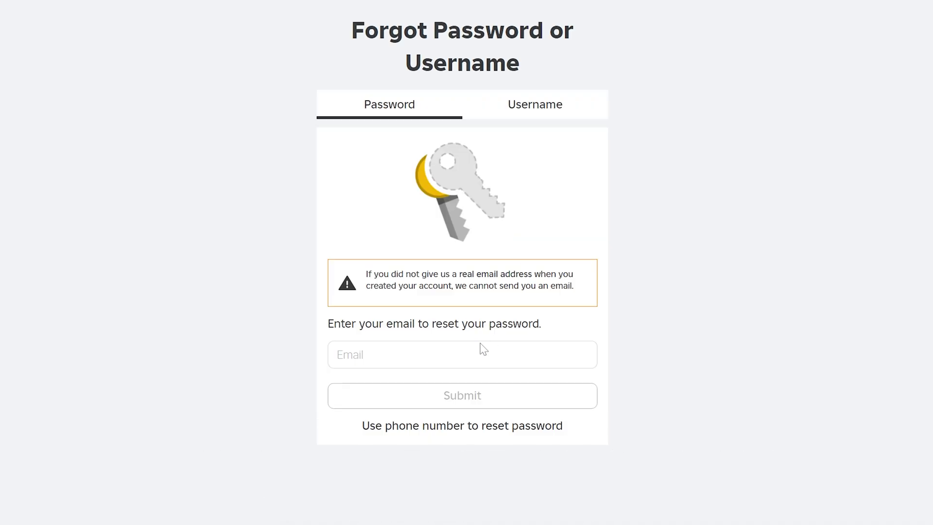
left_click(484, 350)
key("ctrl+v")
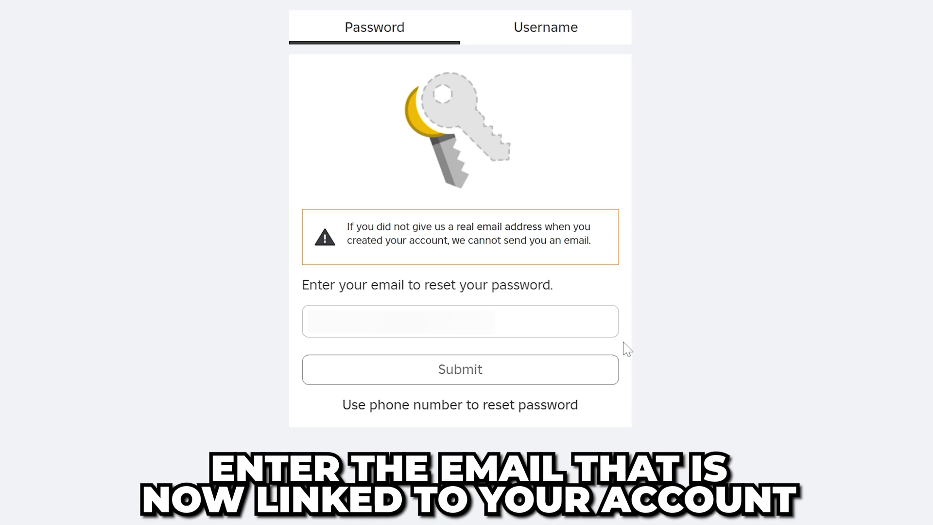
left_click(474, 380)
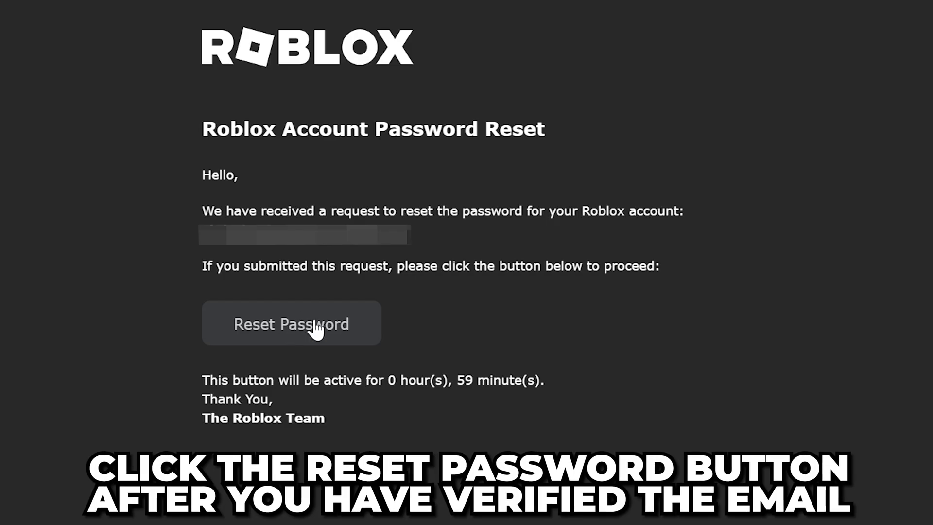
Follow the email's reset link, enter and confirm a new password, and submit it
left_click(311, 326)
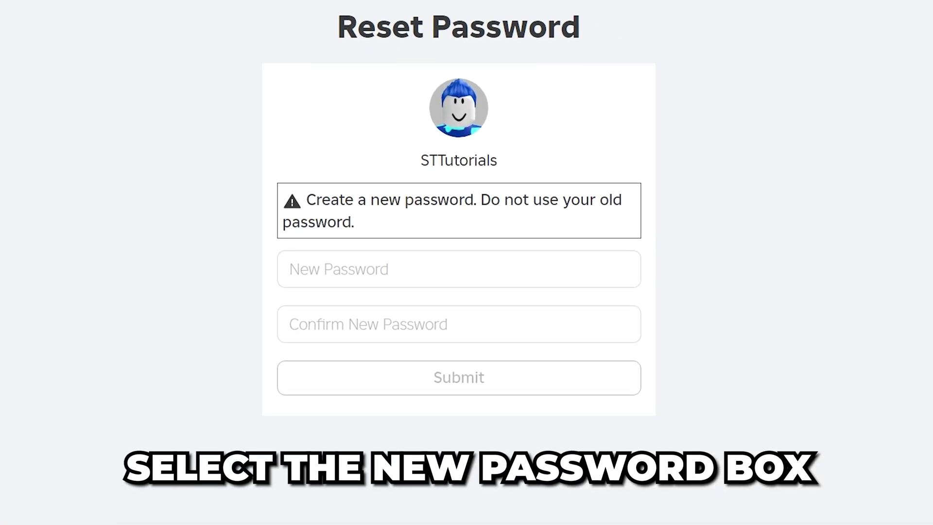
left_click(290, 269)
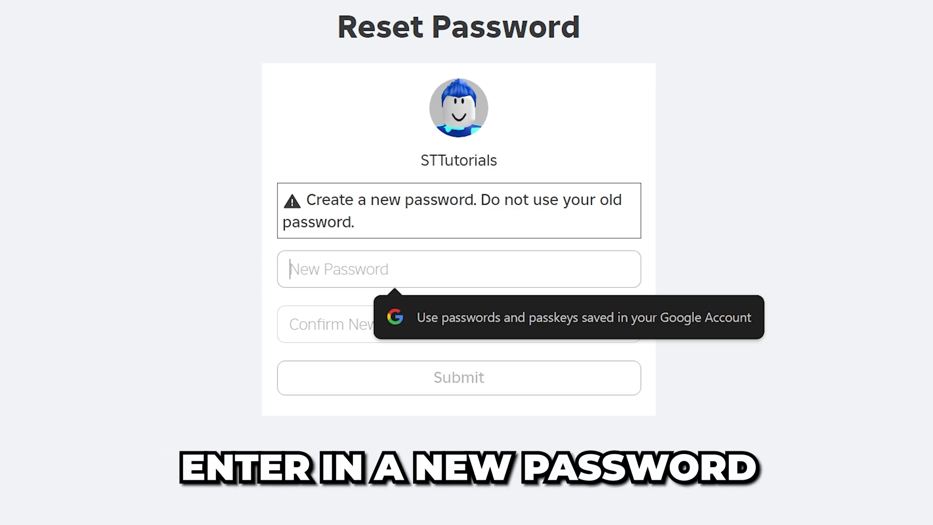
key("ctrl+v")
left_click(428, 324)
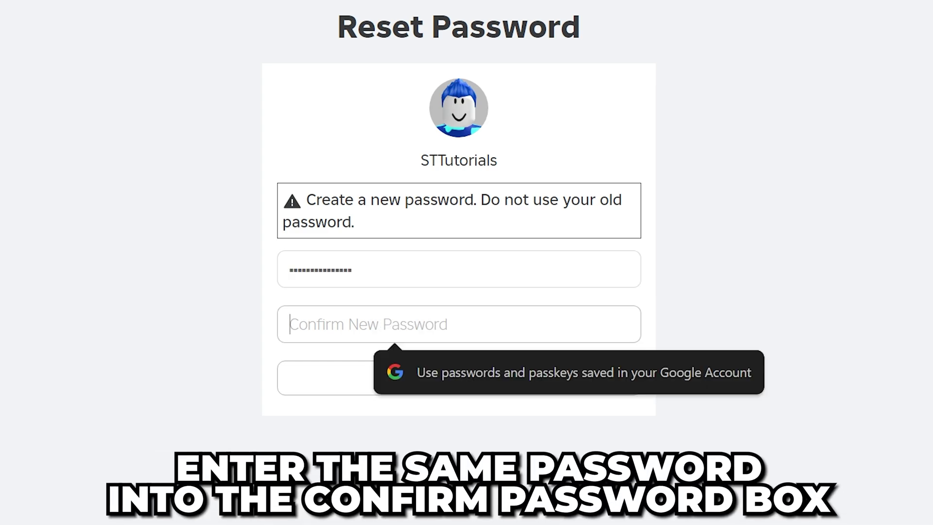
key("ctrl+v")
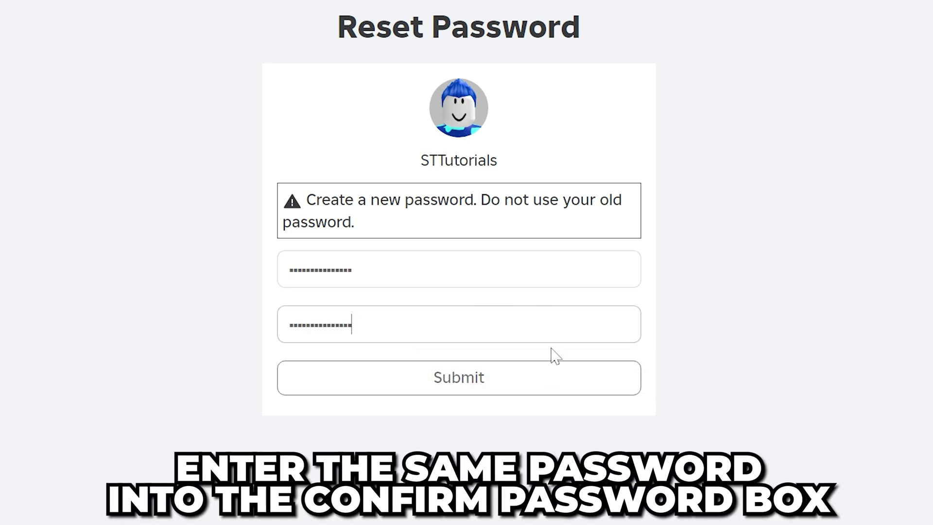
left_click(459, 379)
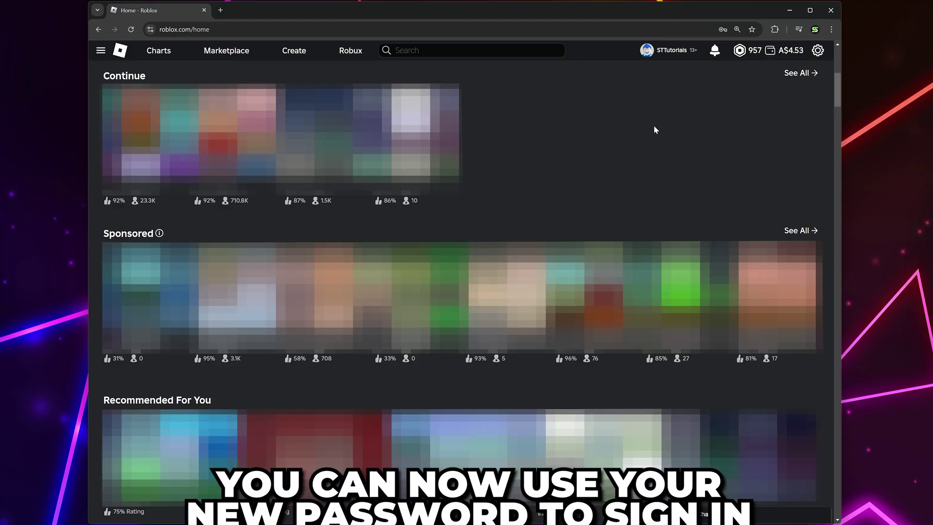